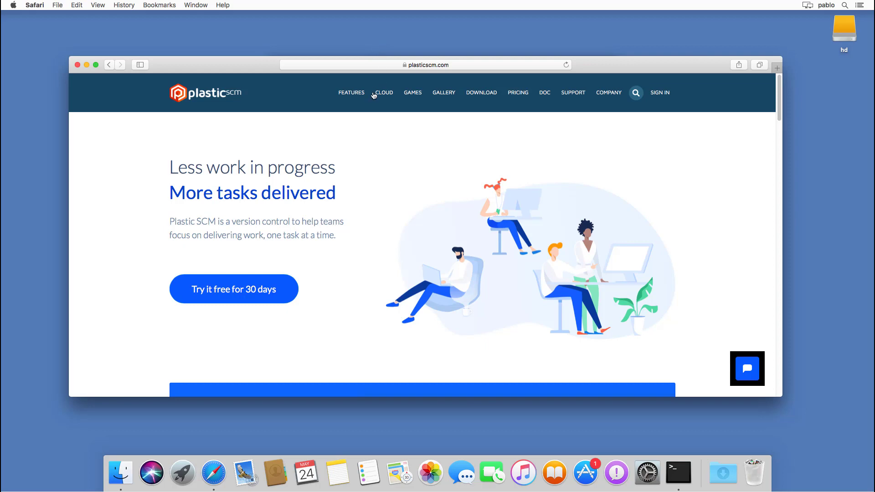
Go to the Cloud Edition page from the plasticscm.com navigation bar
click(384, 92)
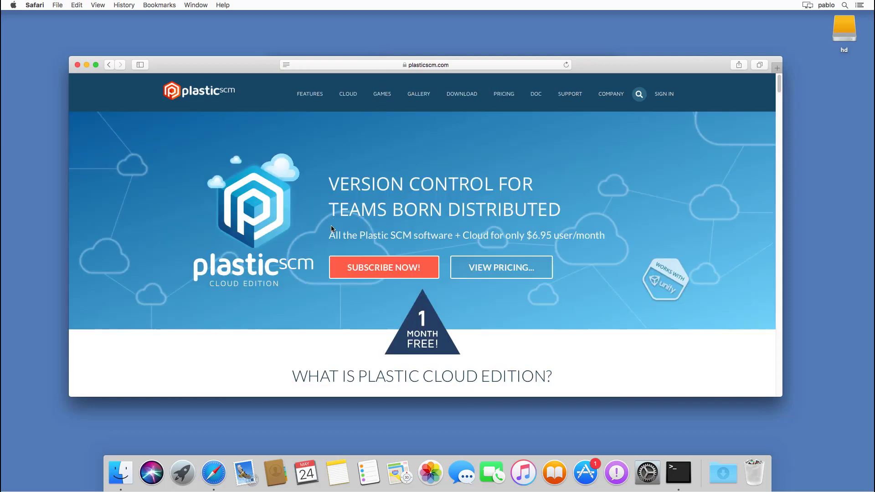
scroll(330, 238, down, 2)
scroll(330, 238, down, 2)
Subscribe to Cloud Edition and enter organization name plasticrobots
click(385, 232)
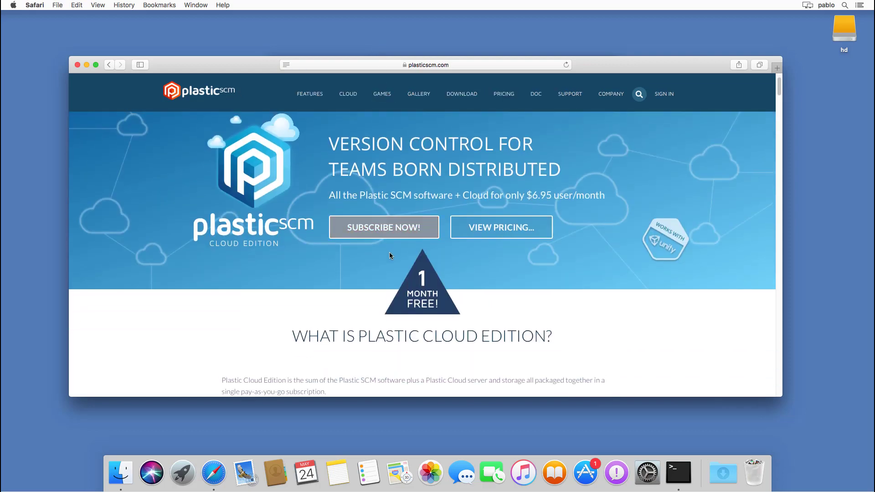
scroll(347, 246, down, 2)
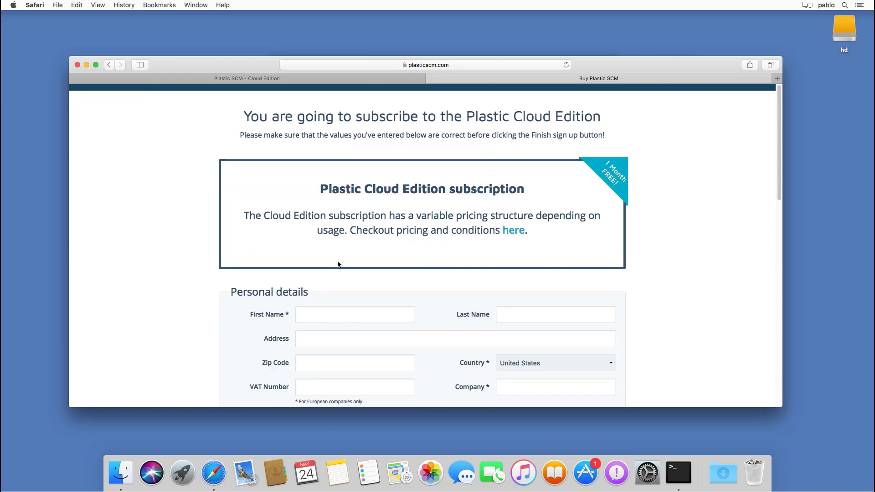
scroll(323, 299, down, 2)
scroll(323, 300, down, 4)
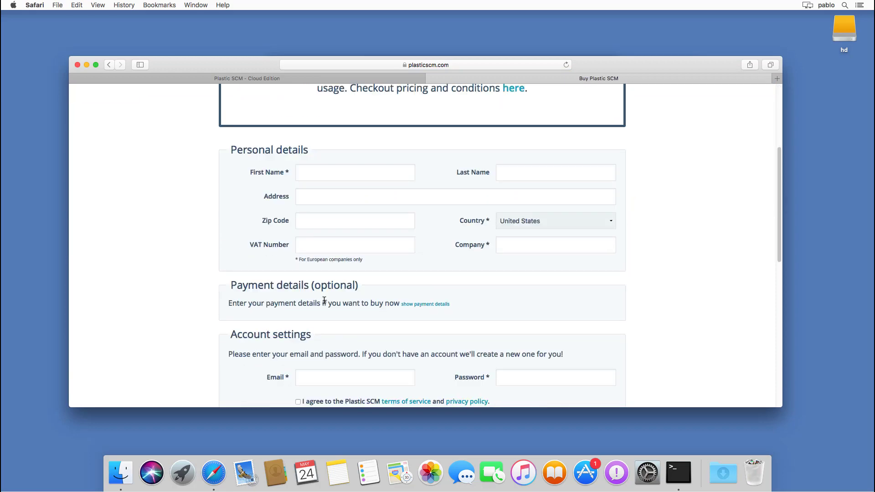
scroll(324, 299, down, 3)
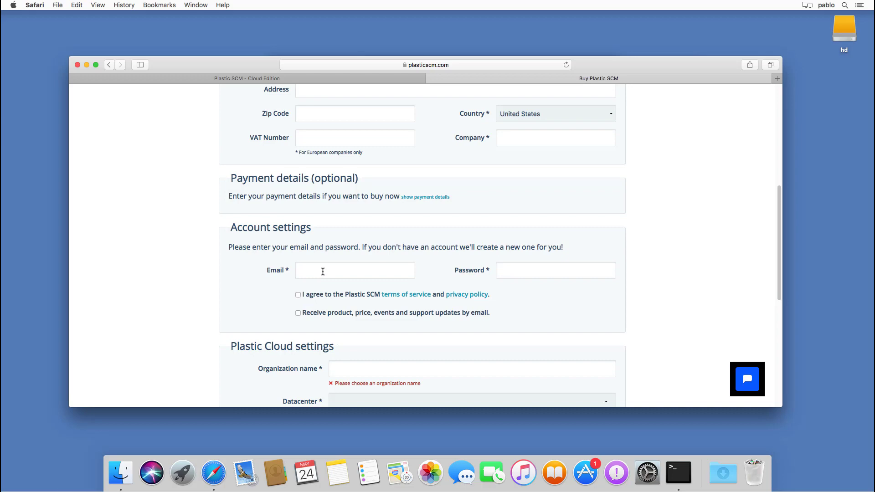
scroll(372, 274, down, 2)
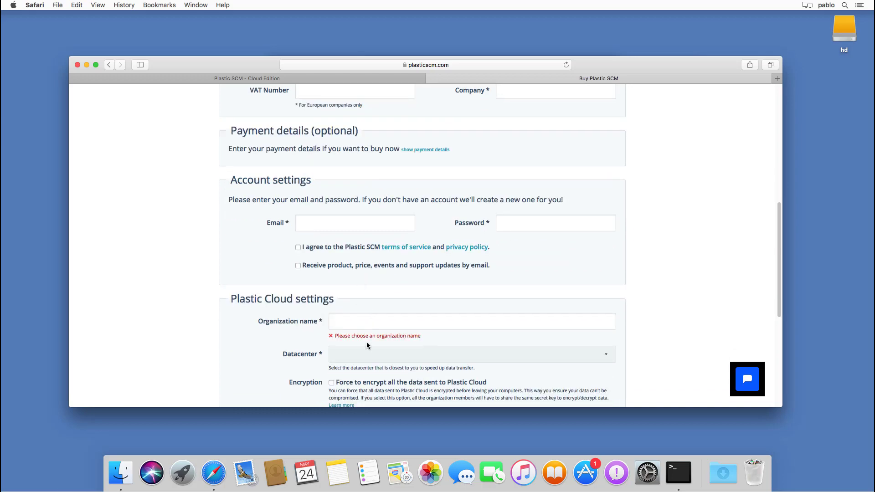
scroll(370, 322, down, 1)
click(349, 310)
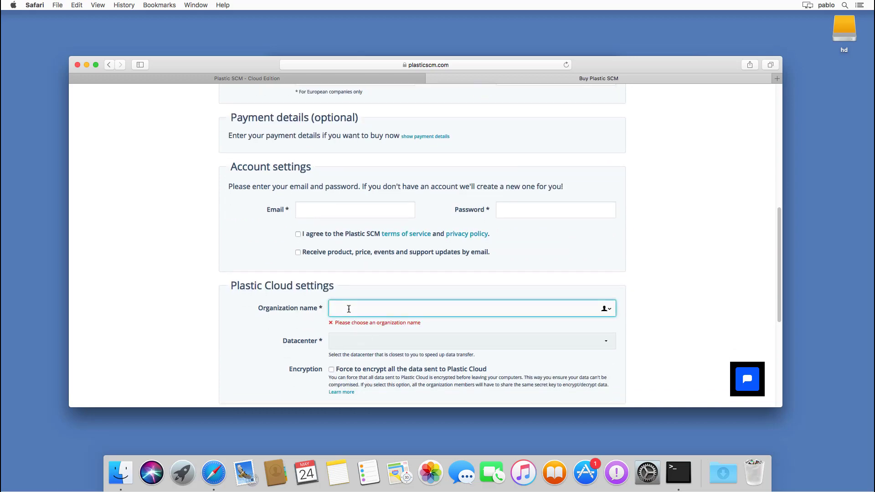
text(plasticrobot)
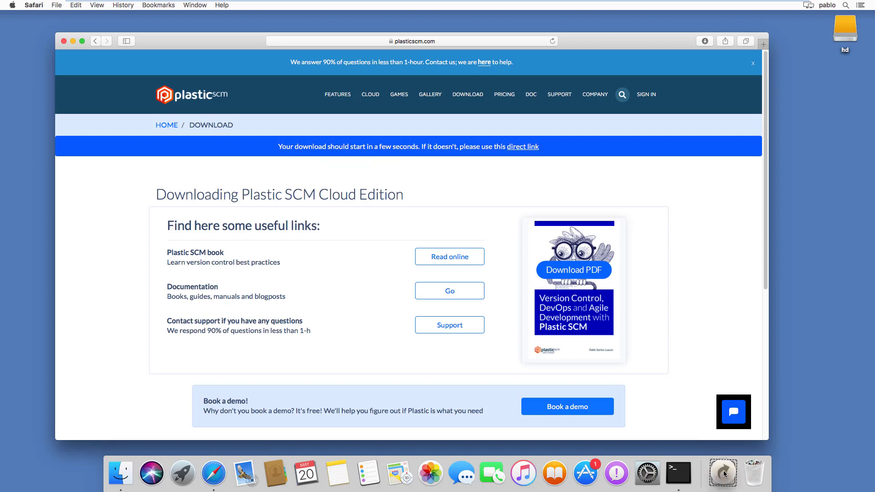
Launch plasticscm-cloud-8.0.16.3209.pkg from the Downloads stack in the Dock
click(724, 471)
click(725, 435)
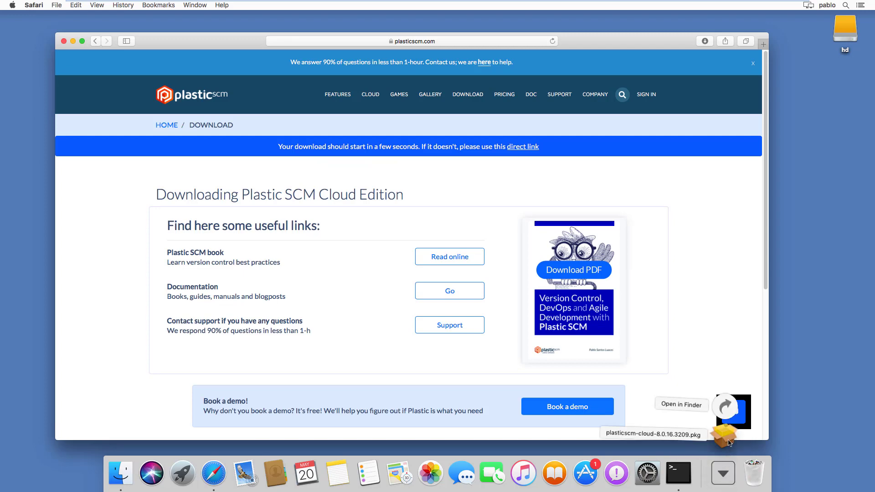
Accept the license and run the standard install on disk hd with administrator credentials
click(551, 300)
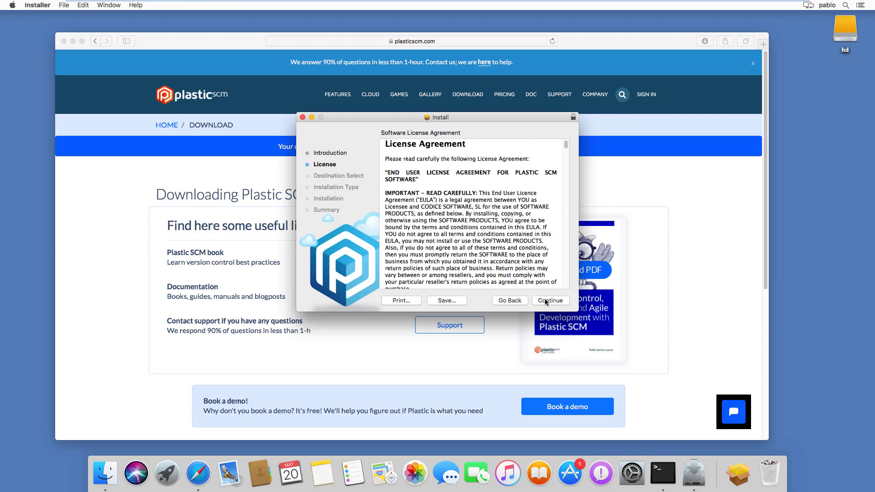
click(551, 300)
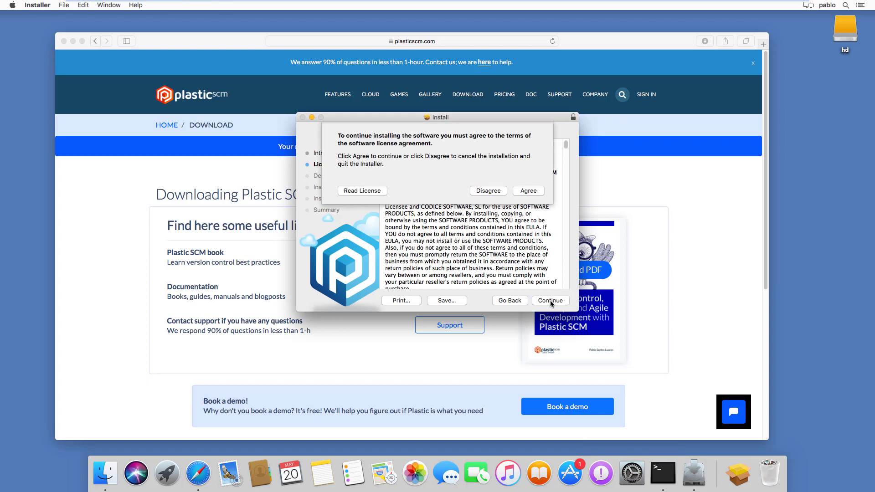
click(528, 191)
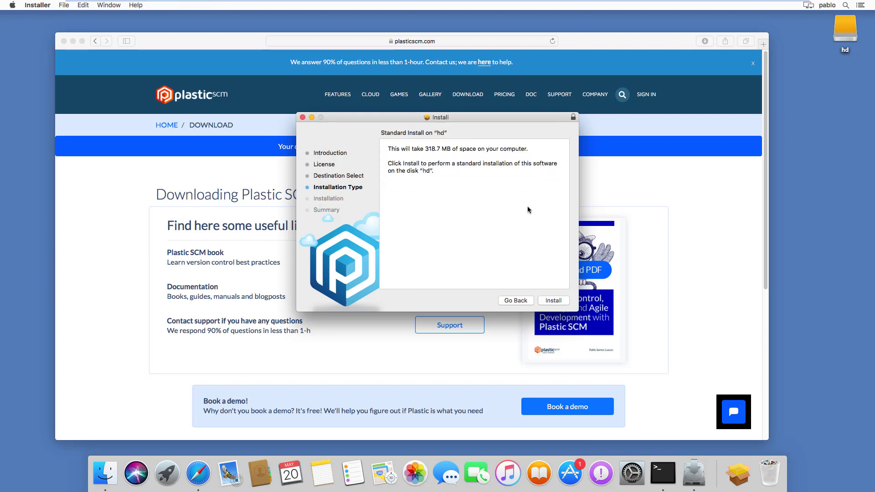
click(554, 301)
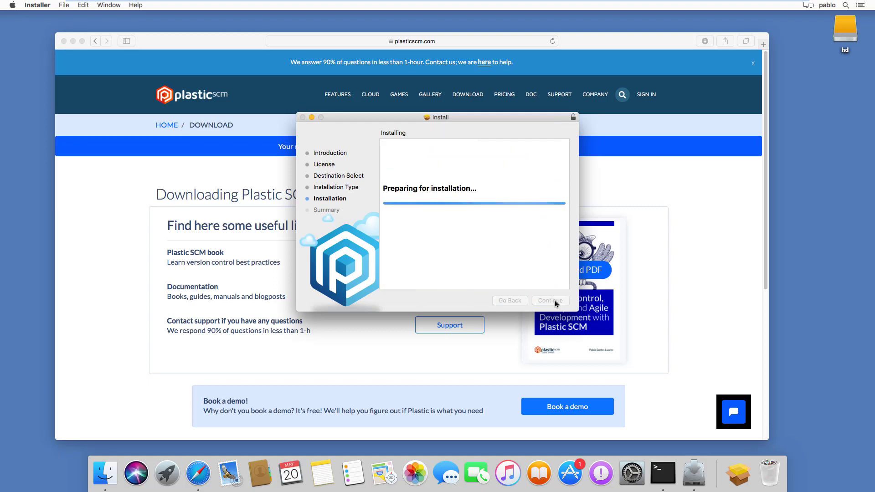
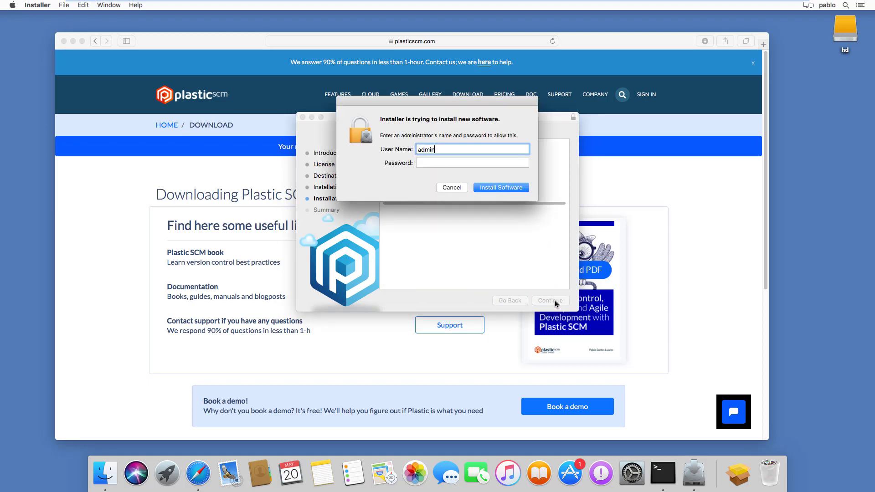
key(Tab)
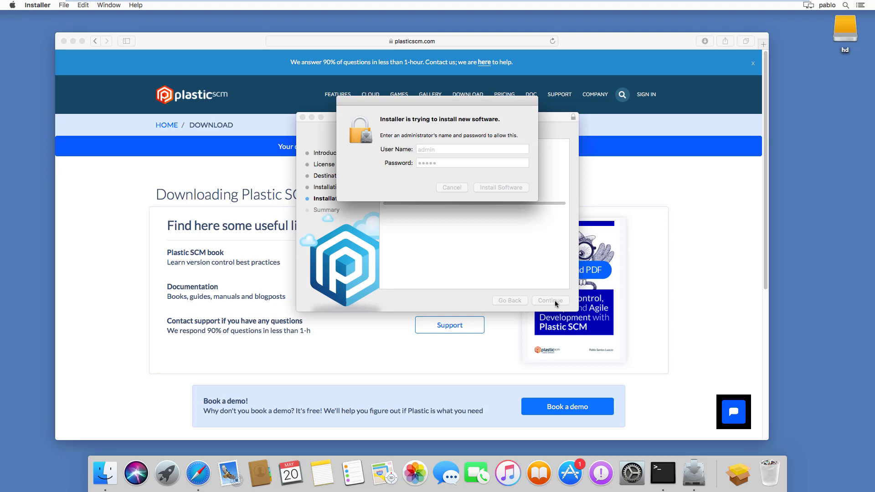
key(Return)
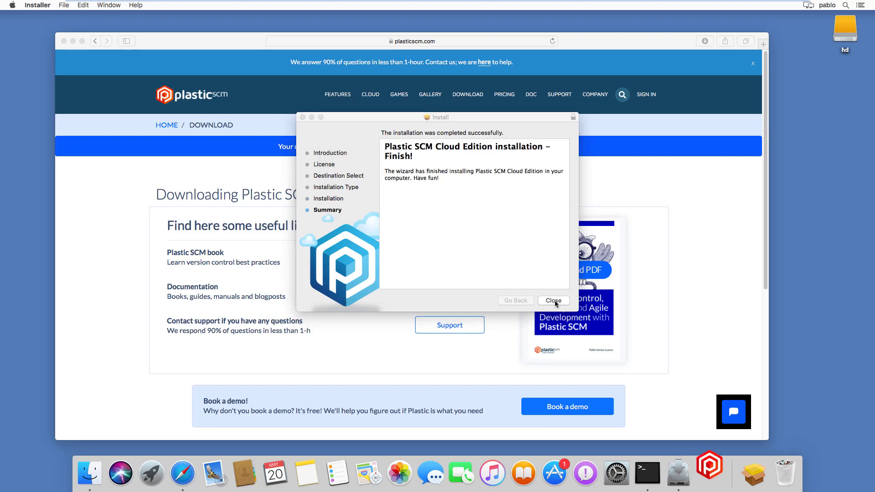
Close the installer and register a plasticscm.com account with email and confirmed password
click(554, 301)
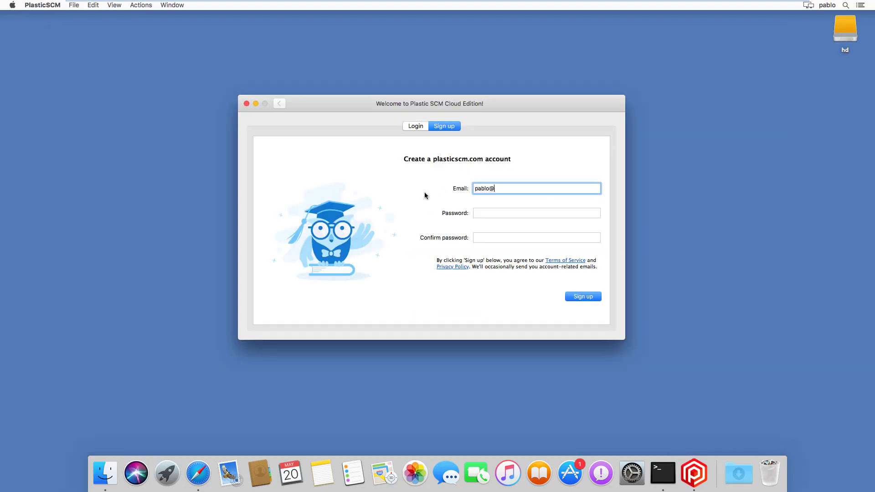
key(Tab)
text(••••••••)
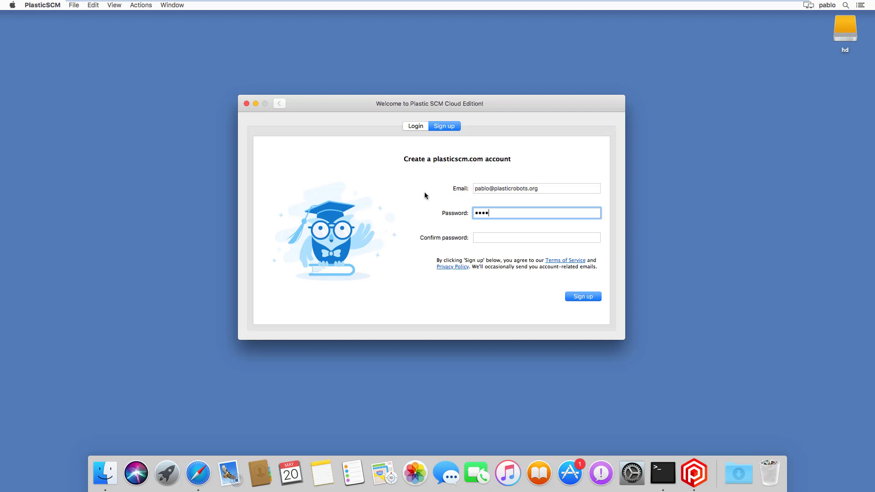
key(Tab)
text(••••••••)
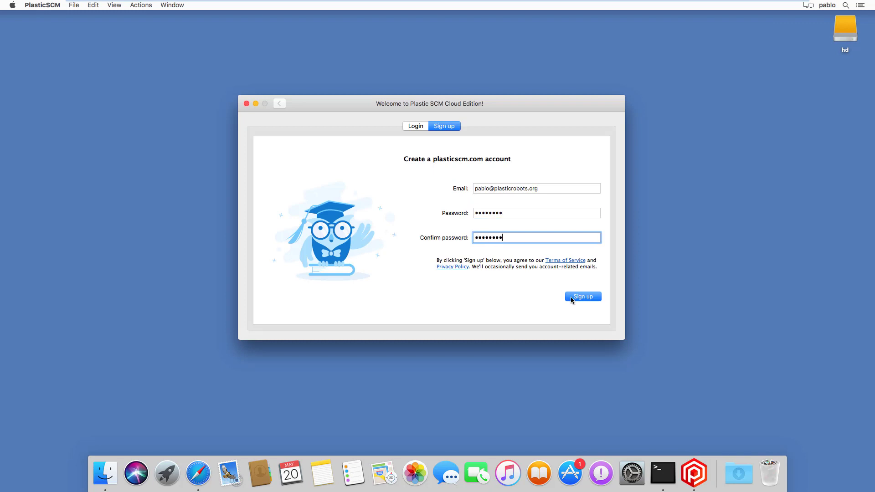
click(583, 296)
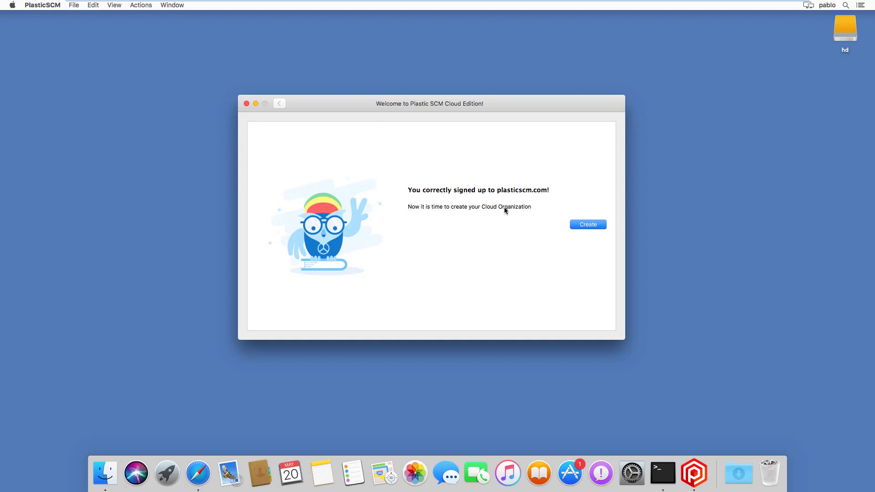
Create organization plasticrobots, keeping datacenter UK South (London)
click(584, 226)
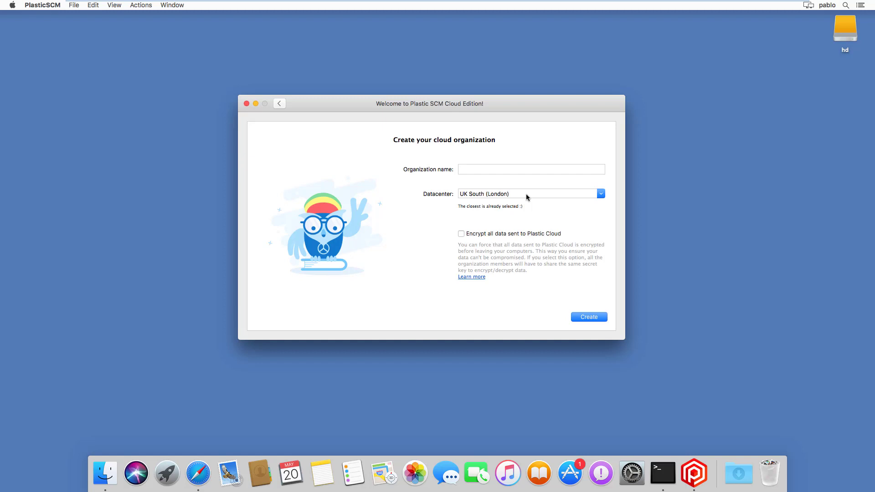
click(497, 169)
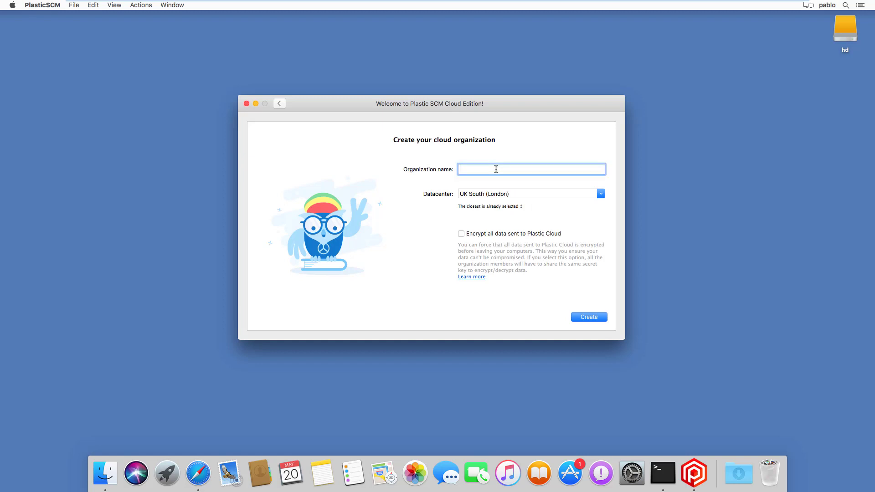
text(plasticrobots)
click(579, 317)
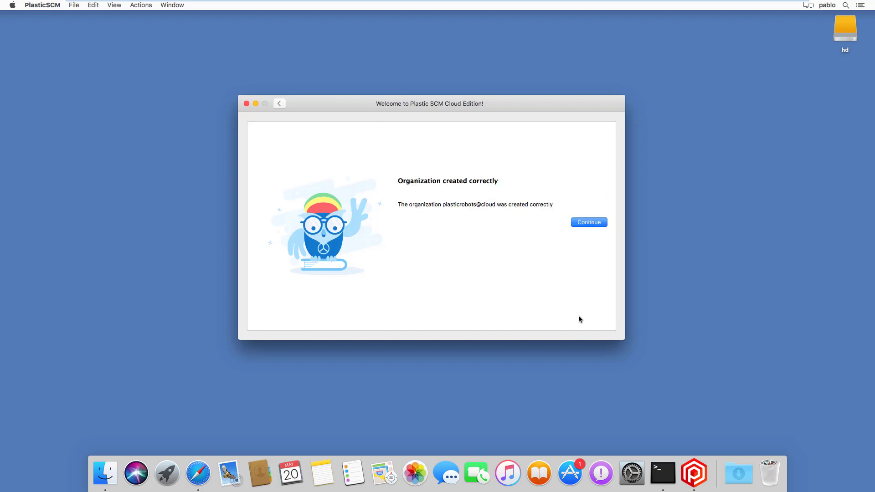